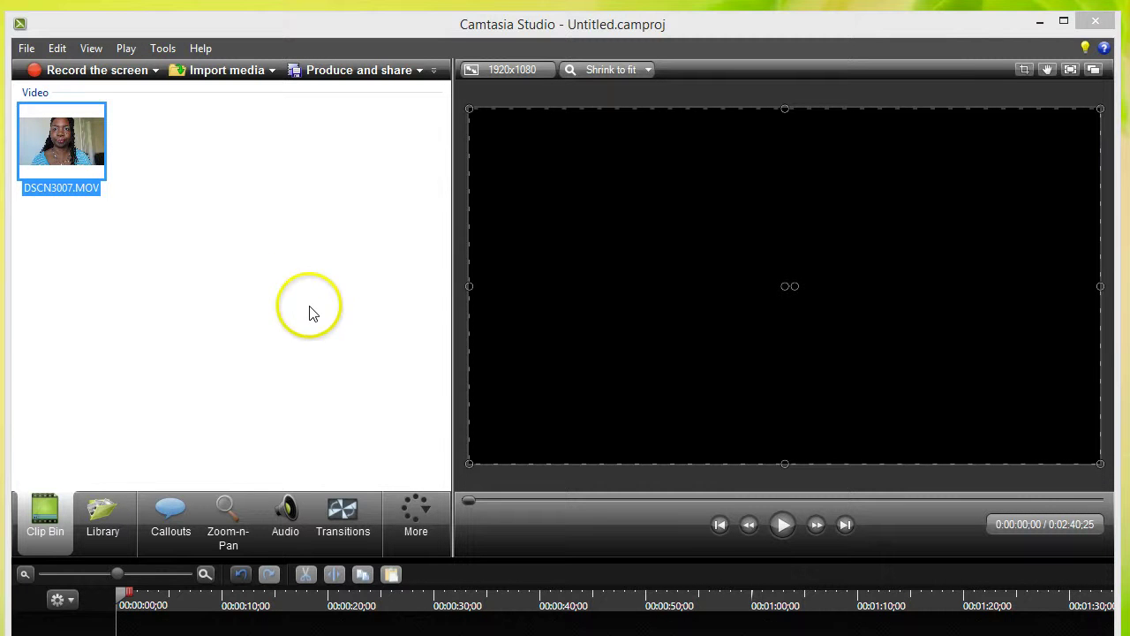
- Preview the talking-head video, pausing it, then return playback to the start
click(792, 530)
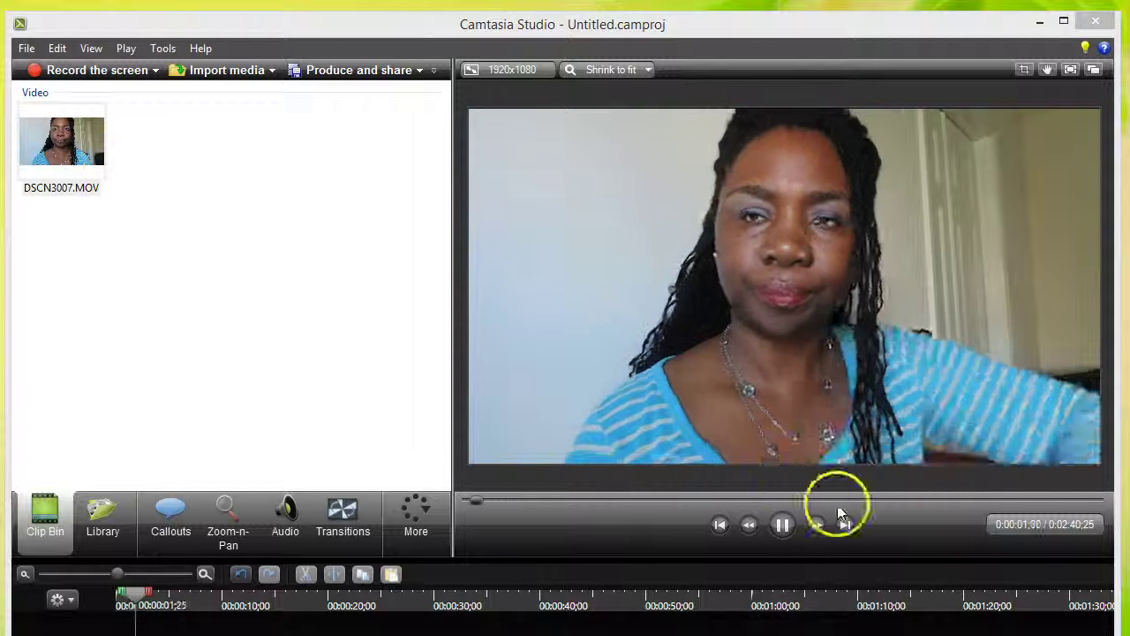
click(774, 529)
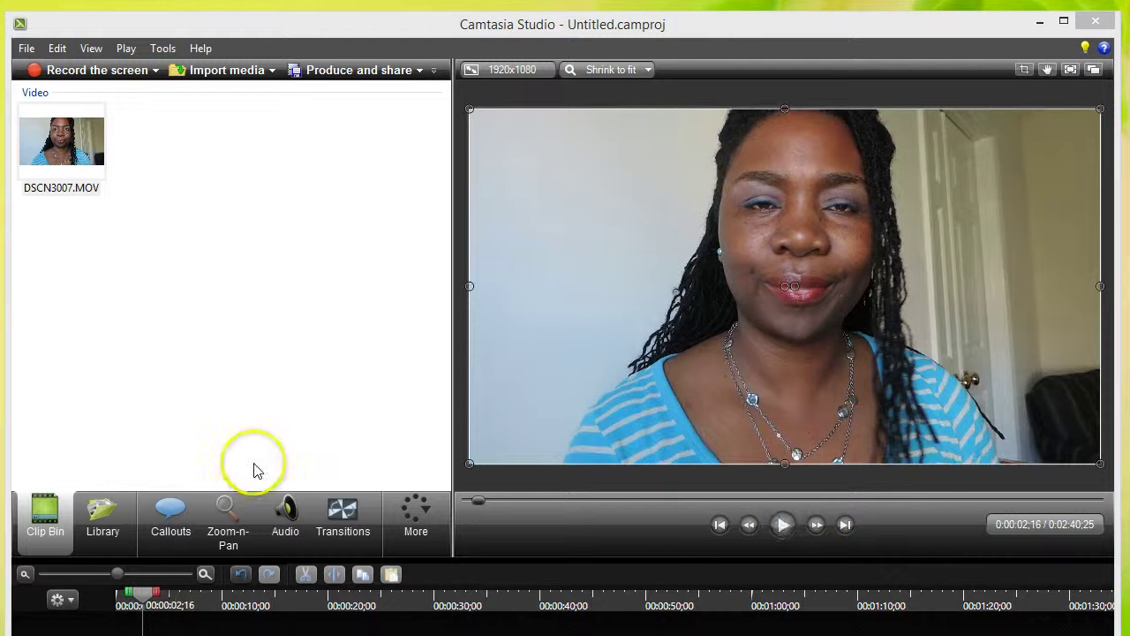
click(782, 526)
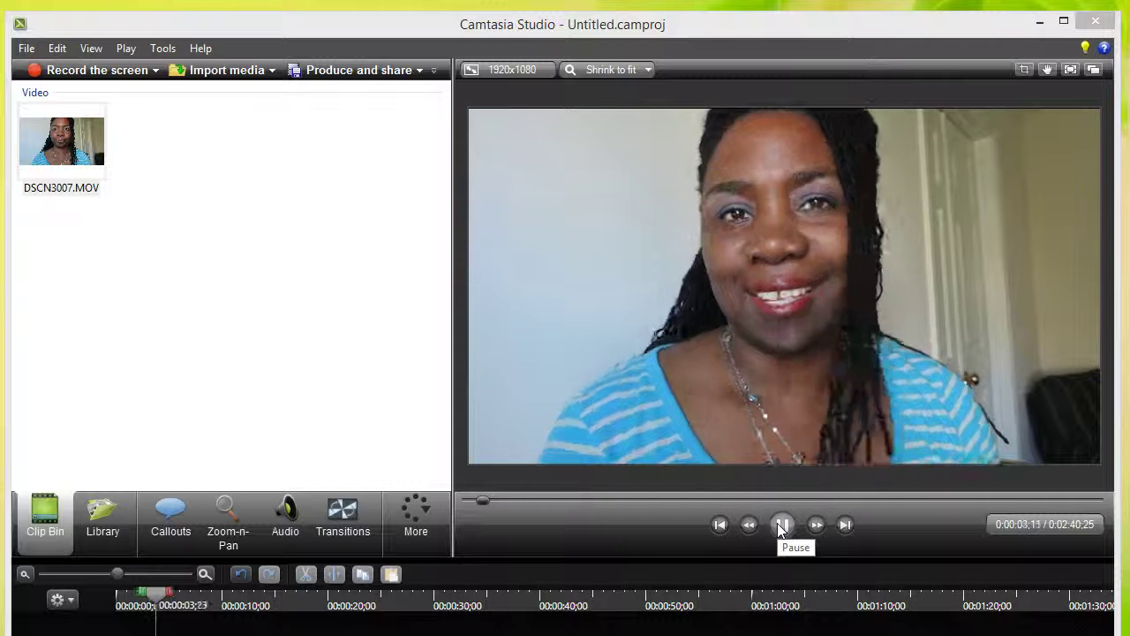
click(782, 524)
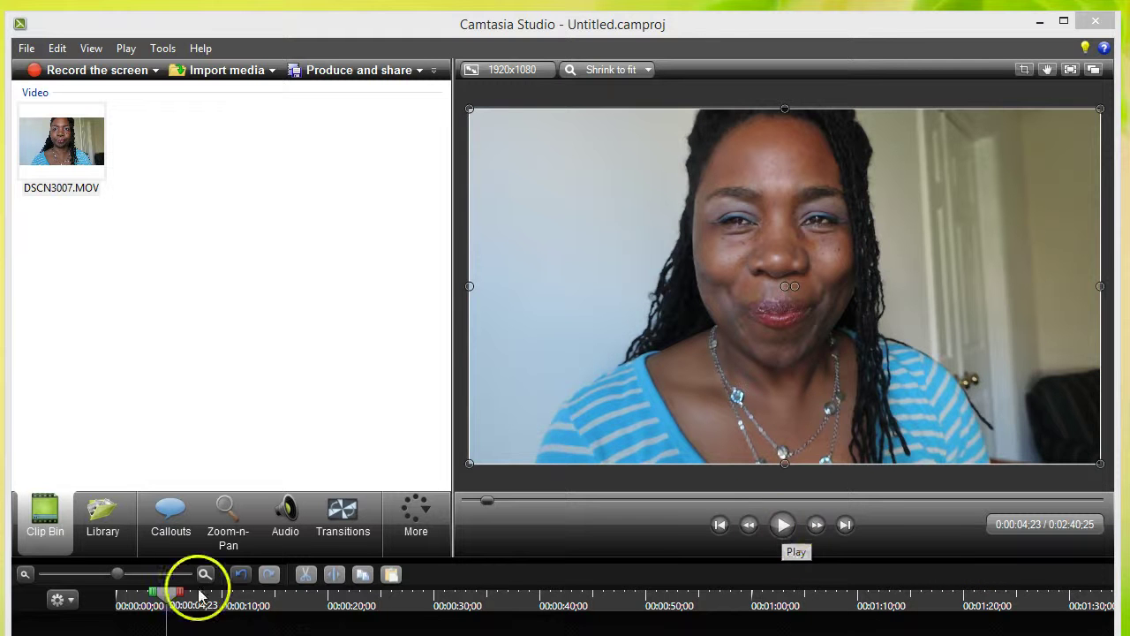
drag(177, 598, 80, 600)
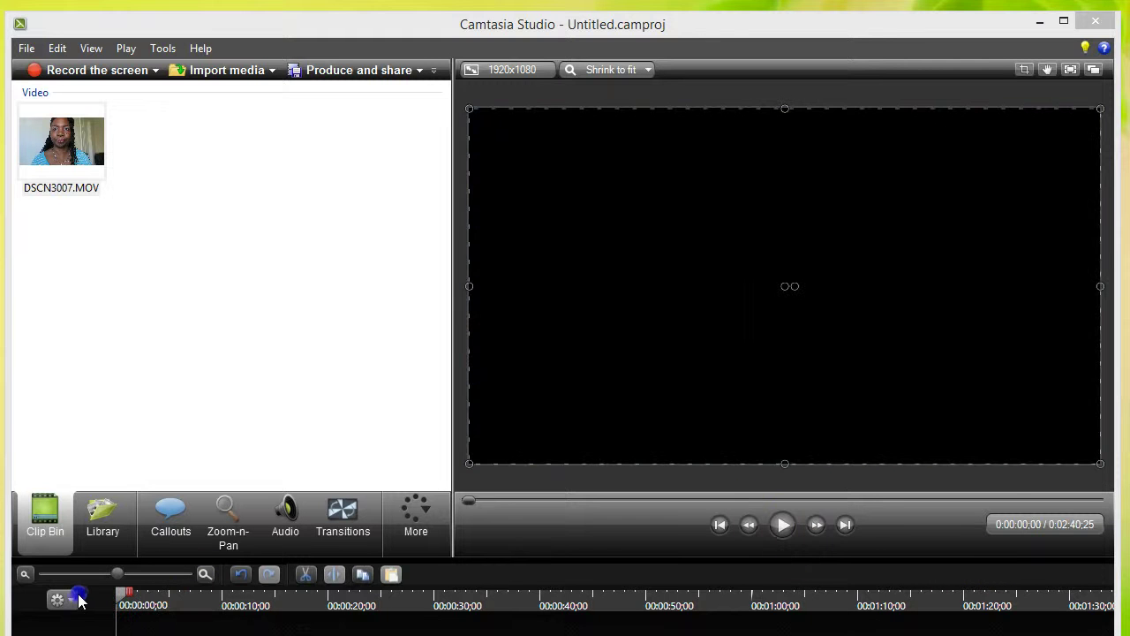
- Import blisslower3rd.png from the Pictures folder into the clip bin
click(228, 70)
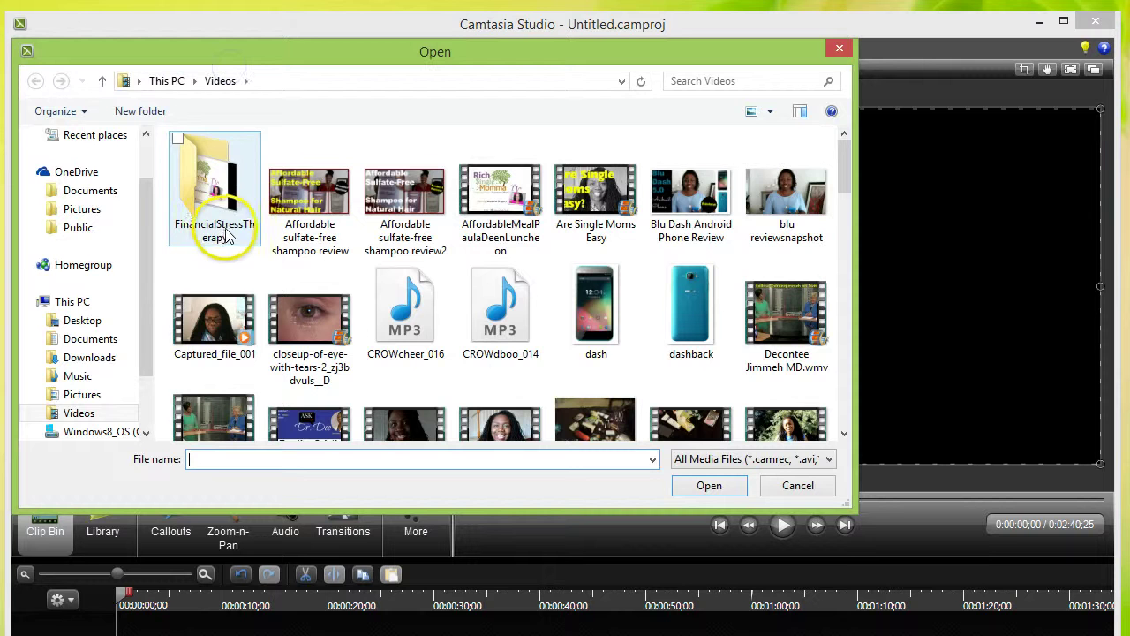
click(87, 397)
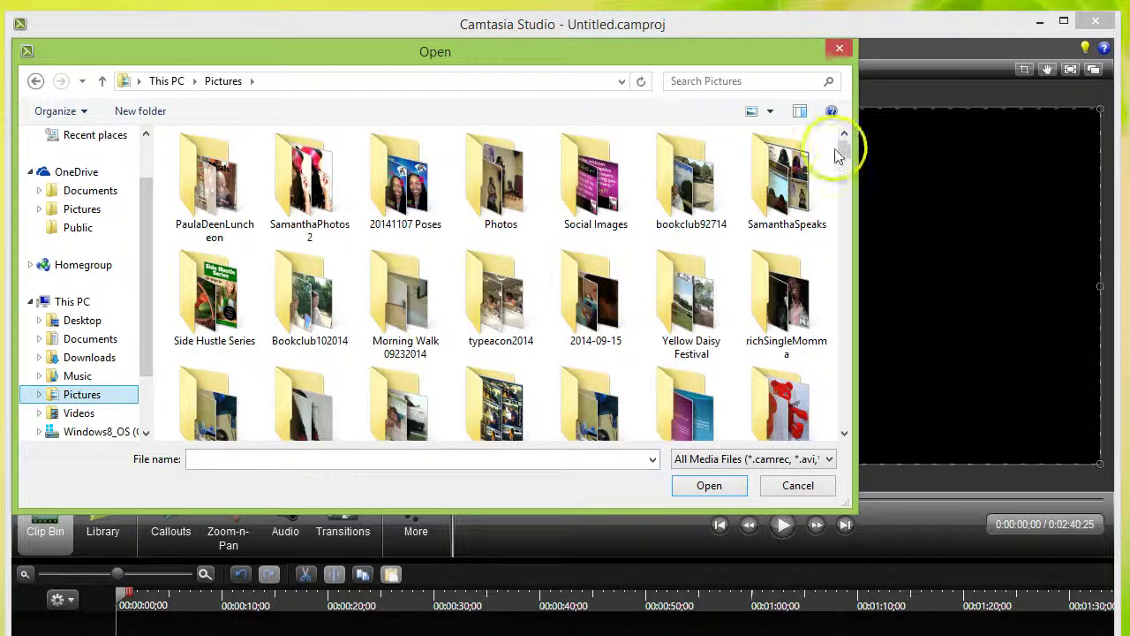
click(847, 156)
drag(847, 155, 853, 177)
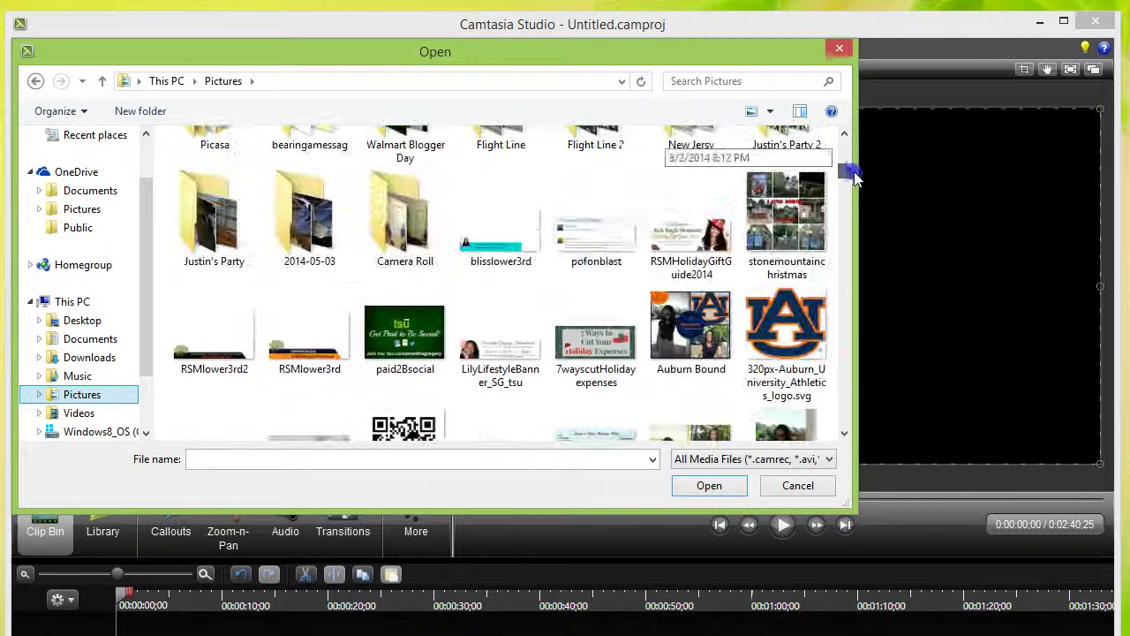
click(497, 238)
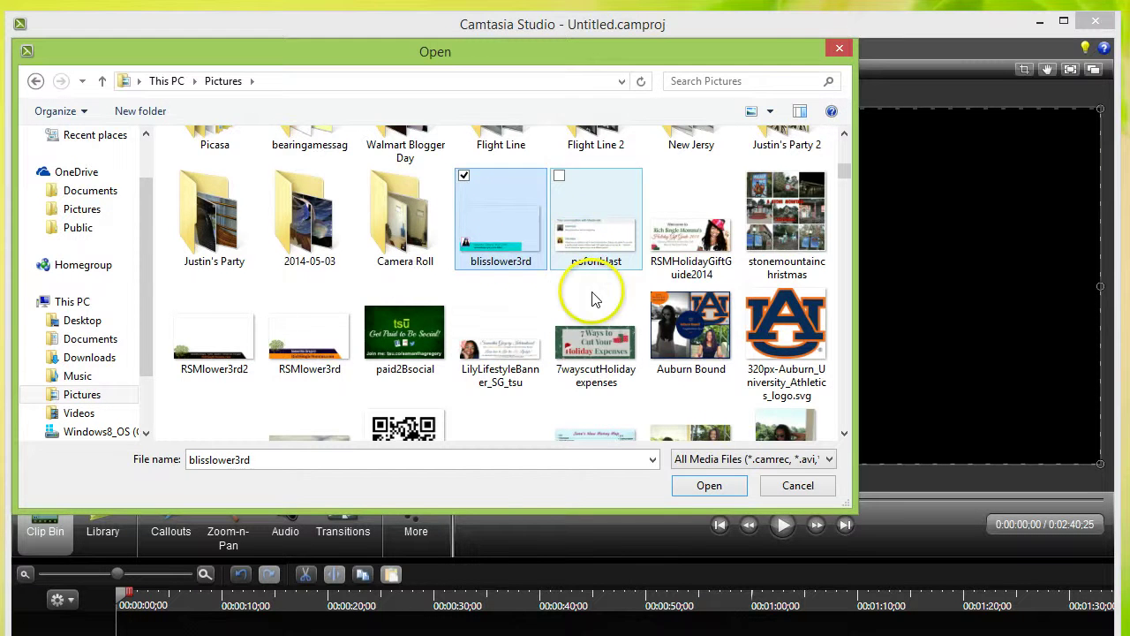
click(709, 485)
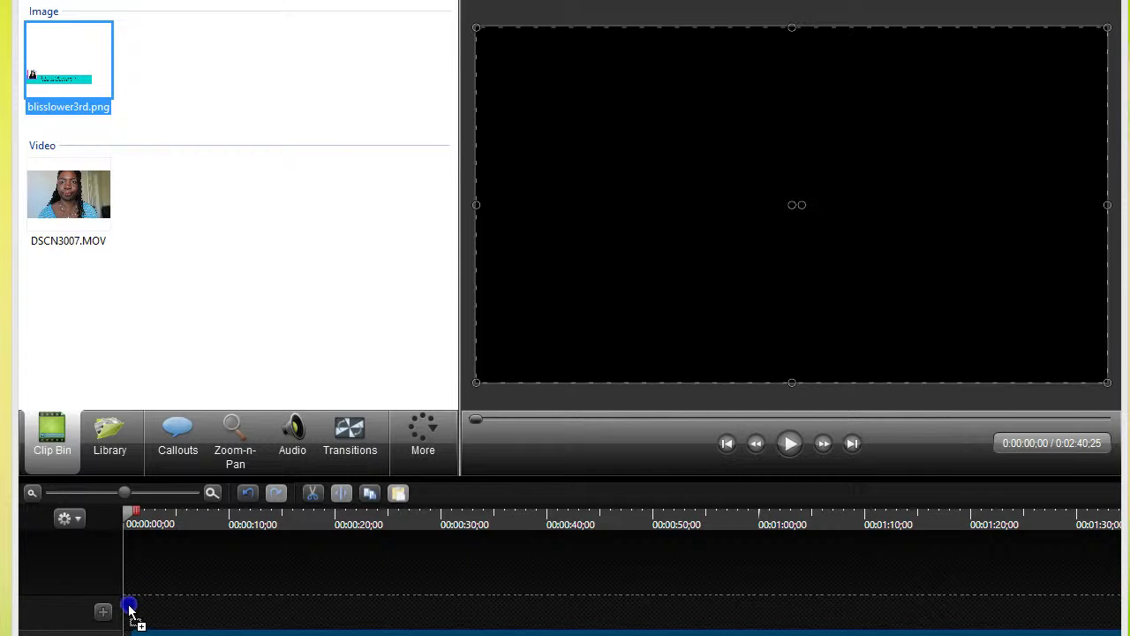
- Place blisslower3rd.png on Track 3 at the timeline start and scale it to fill the canvas
drag(129, 609, 129, 609)
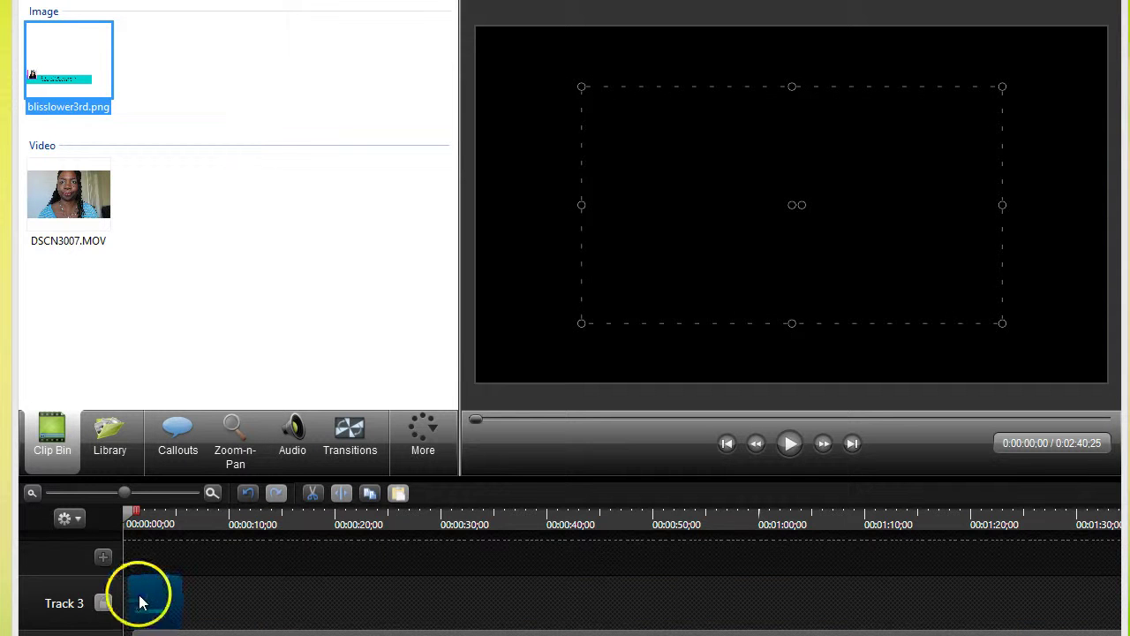
click(133, 601)
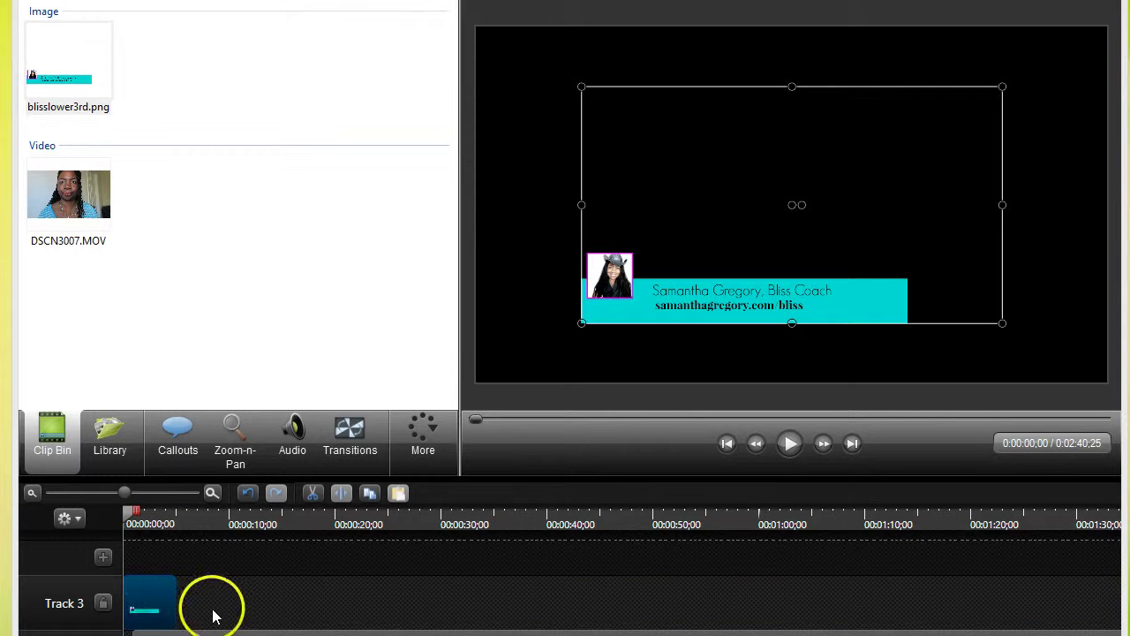
drag(578, 325, 477, 362)
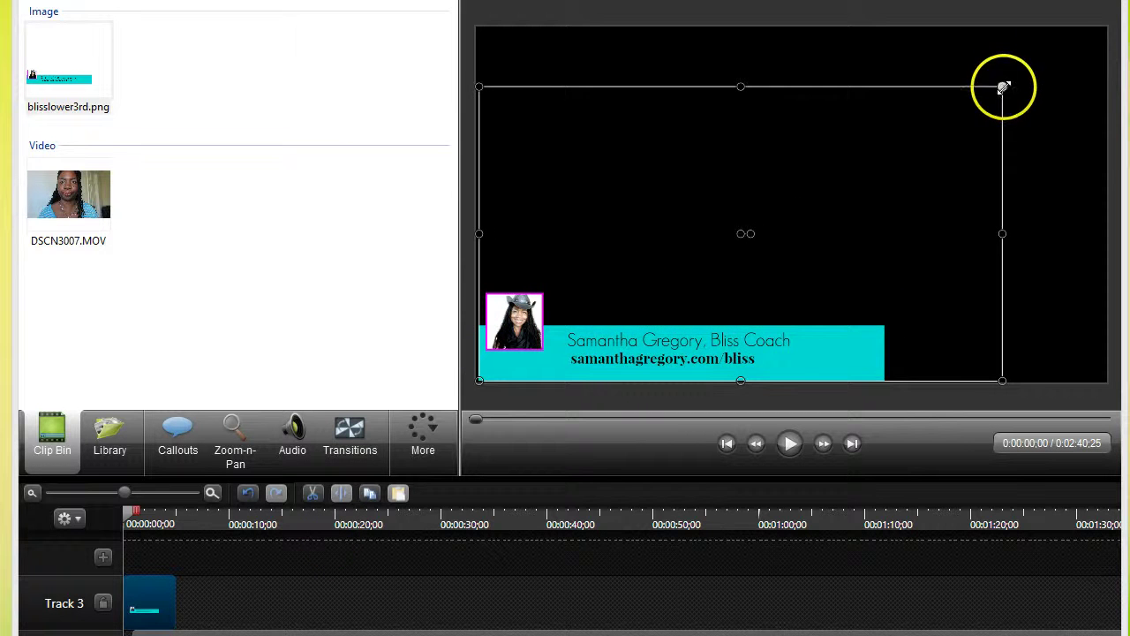
drag(1003, 86, 1110, 30)
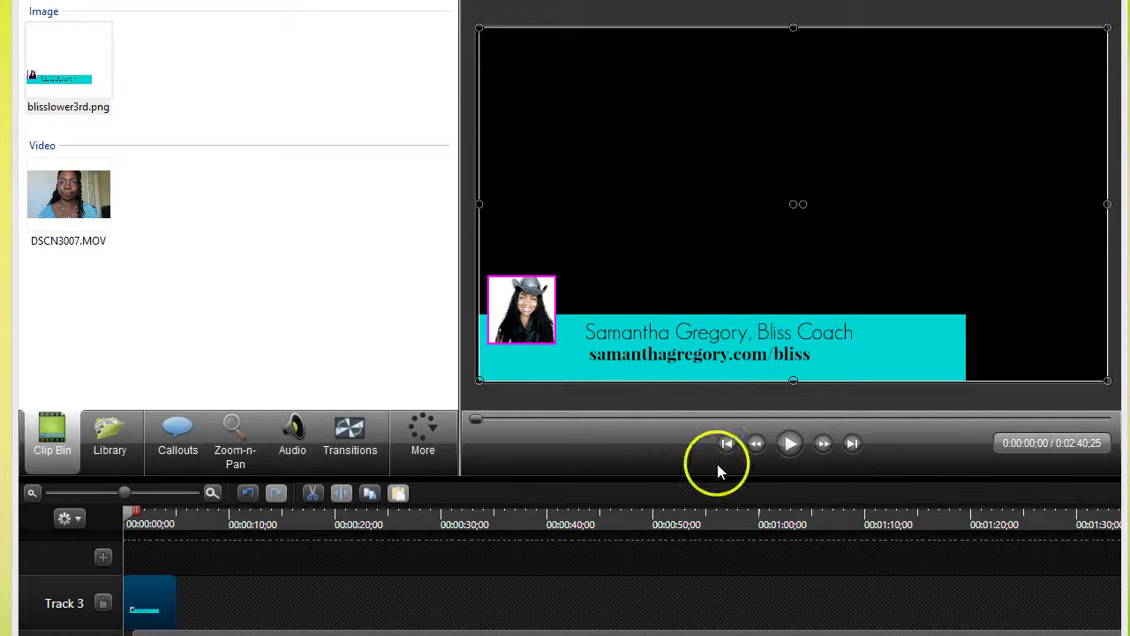
- Play the preview and stretch the blisslower3rd.png clip on Track 3 to about 1:40
click(790, 444)
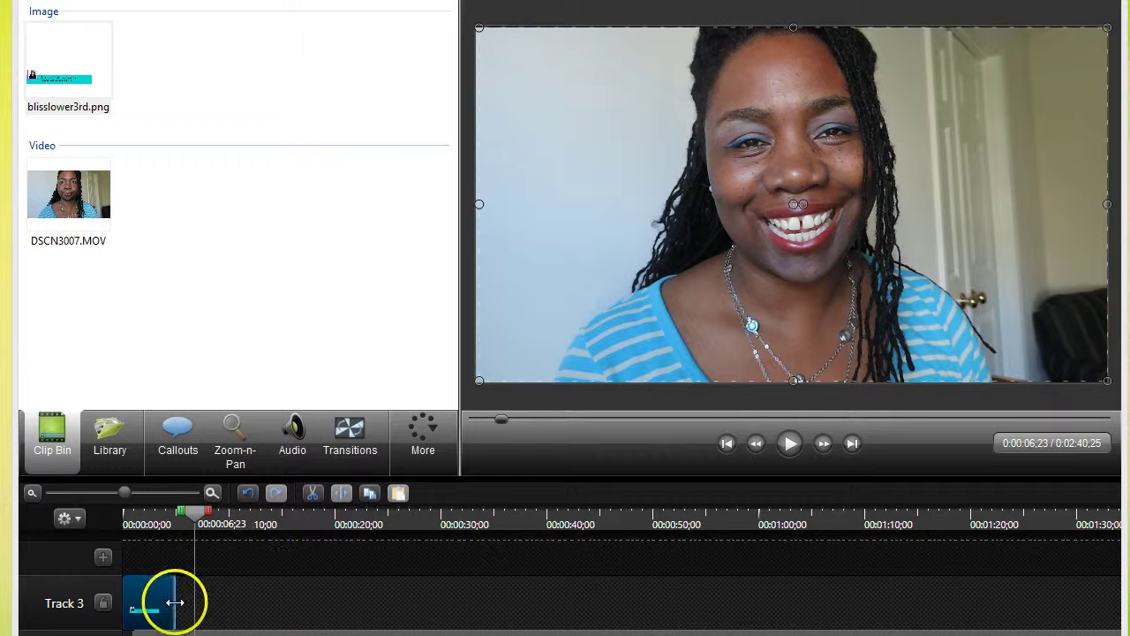
drag(175, 602, 623, 594)
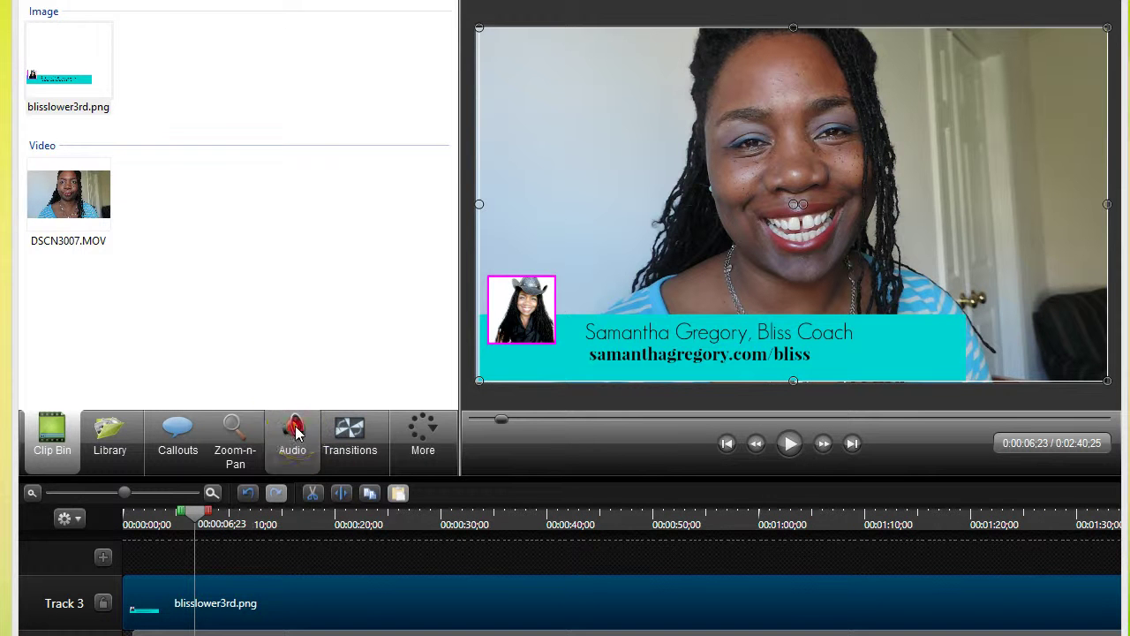
- Open Edit audio for the talking-head clip, apply Silence, and play the preview
click(294, 432)
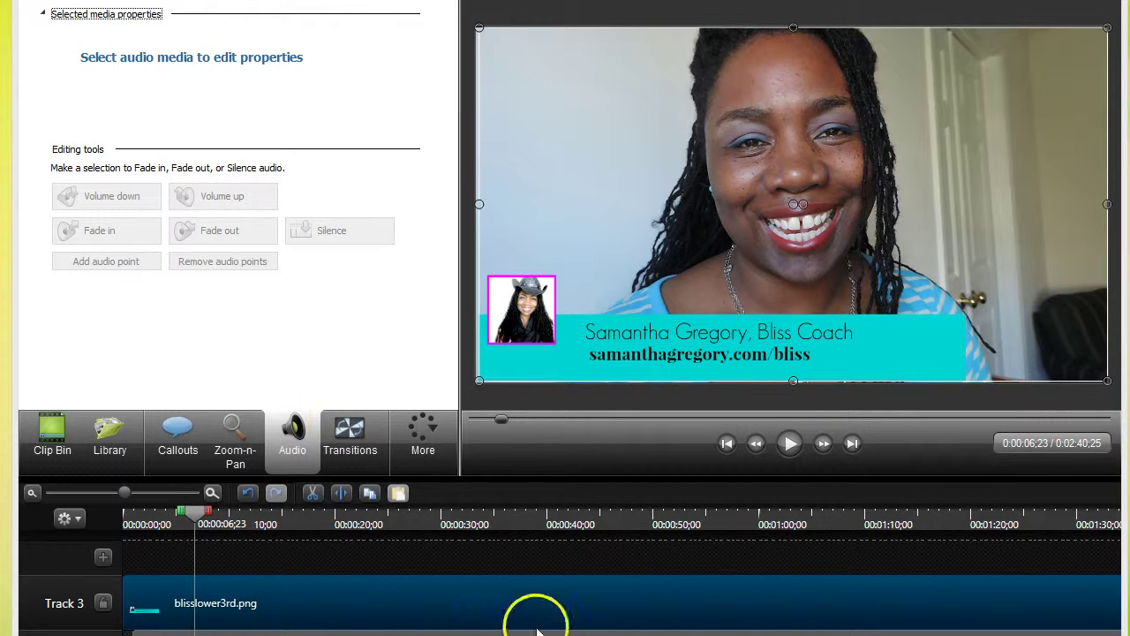
click(565, 633)
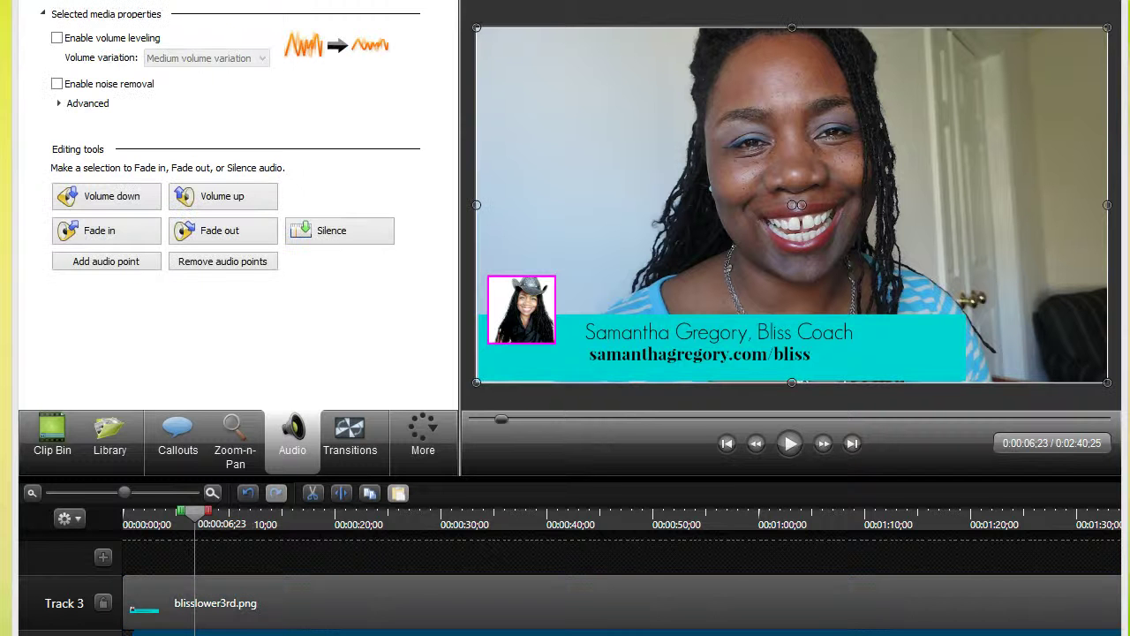
right_click(373, 632)
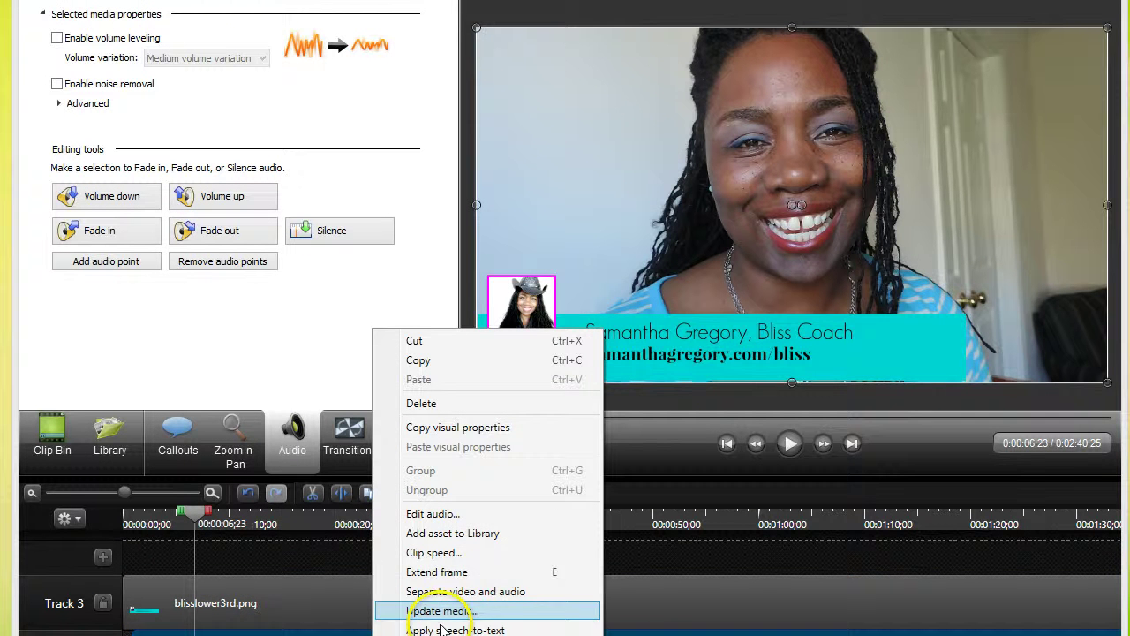
click(444, 518)
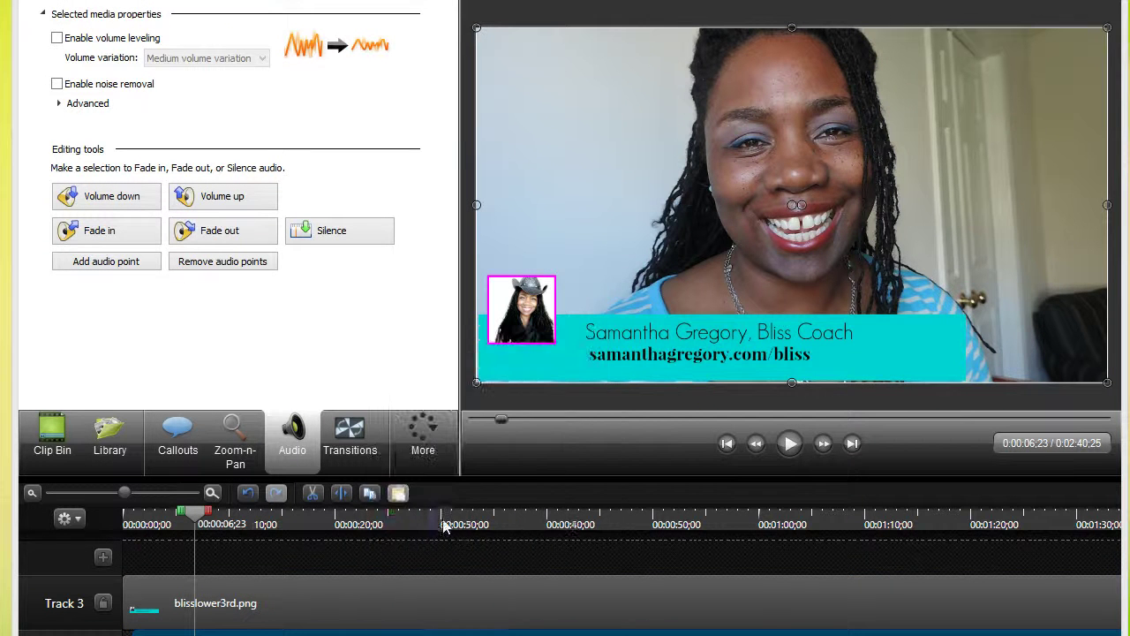
click(327, 232)
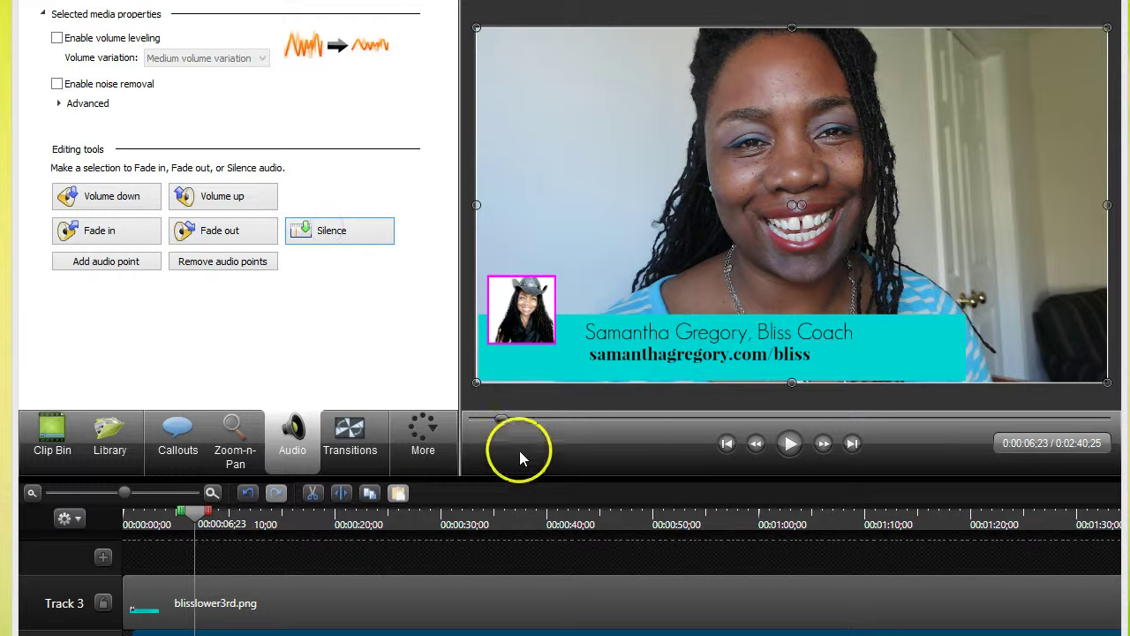
click(790, 443)
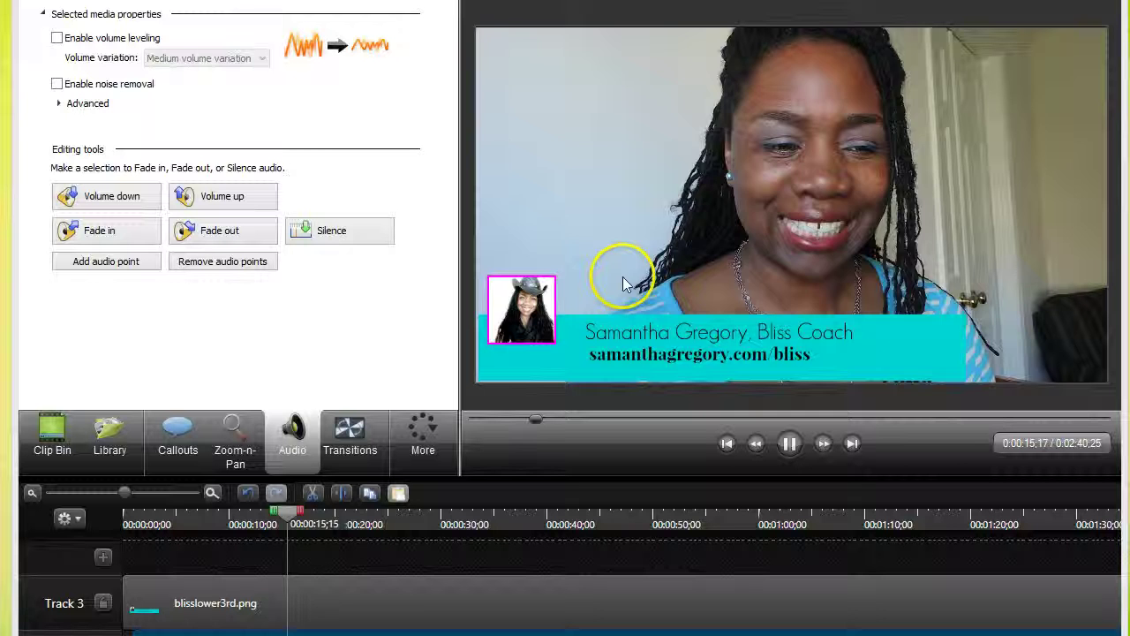
- Move the lower-third down and enlarge it toward the bottom-left corner, then play to check
click(410, 592)
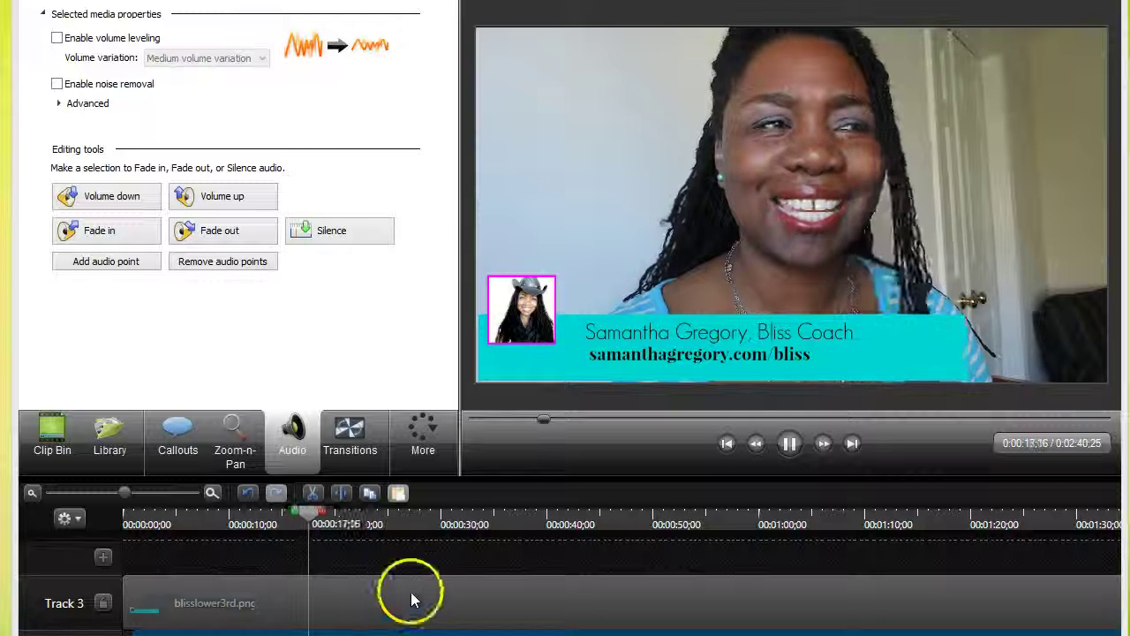
click(574, 347)
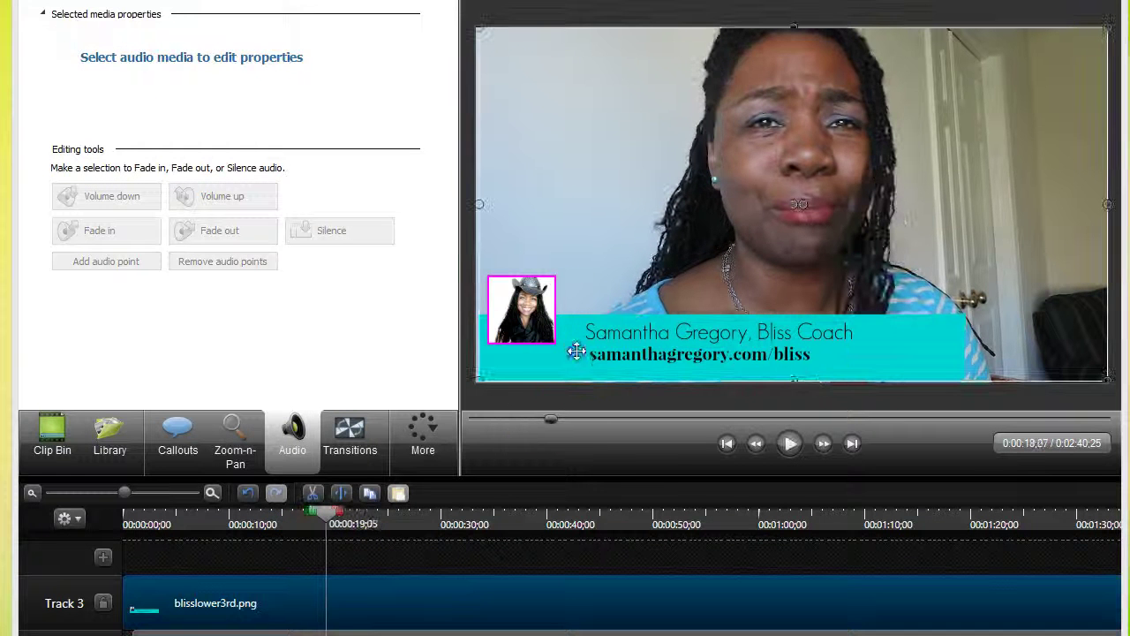
drag(778, 389, 793, 385)
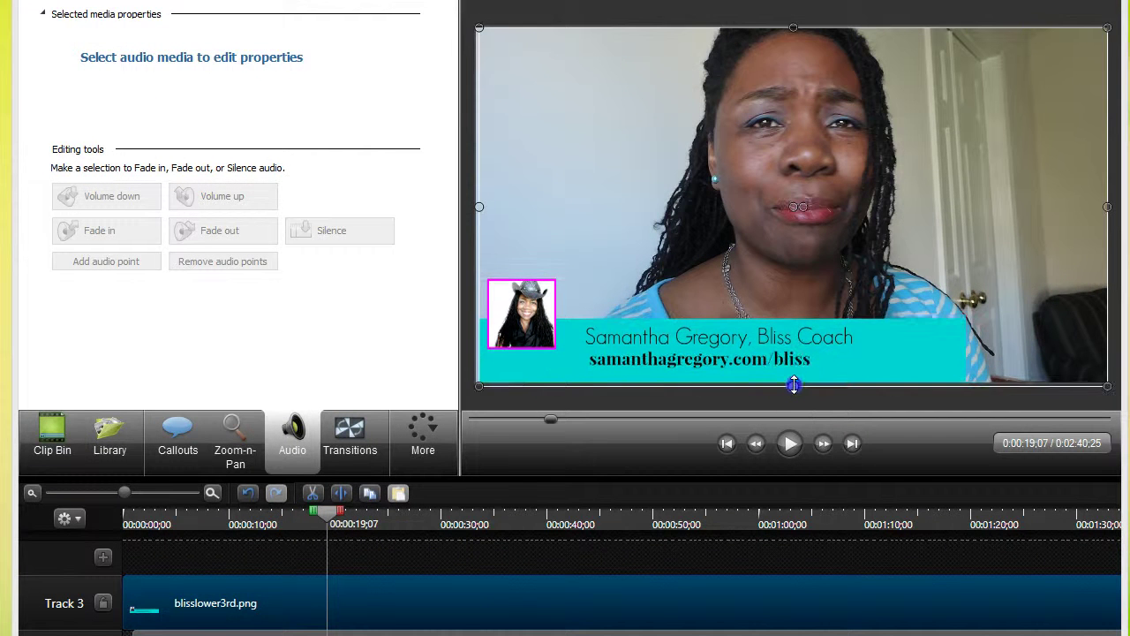
drag(481, 386, 475, 386)
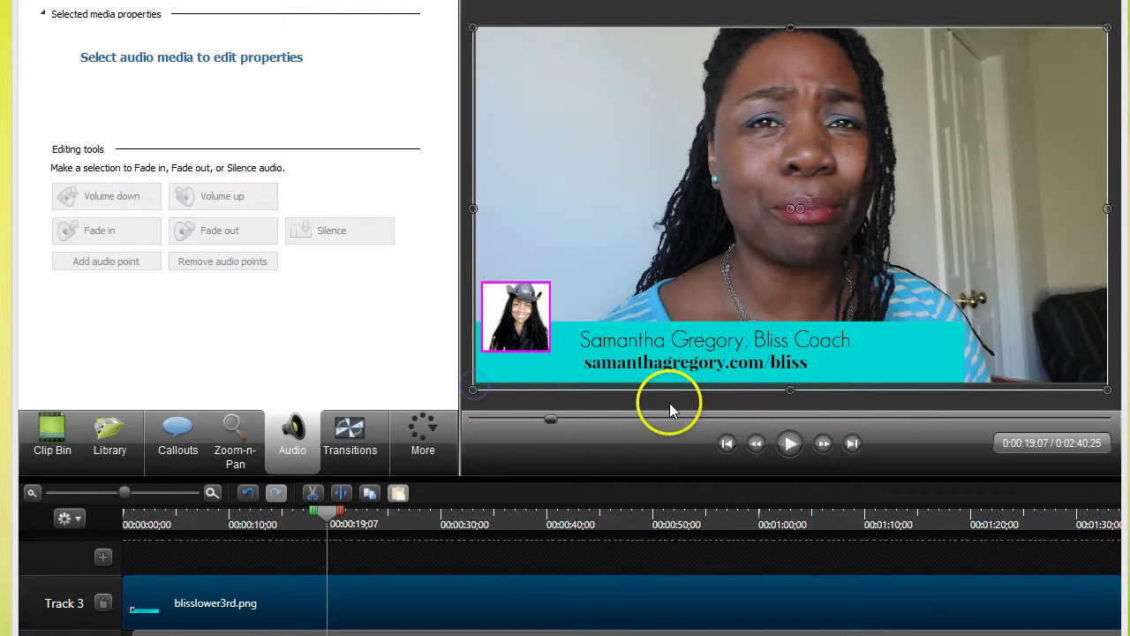
click(783, 446)
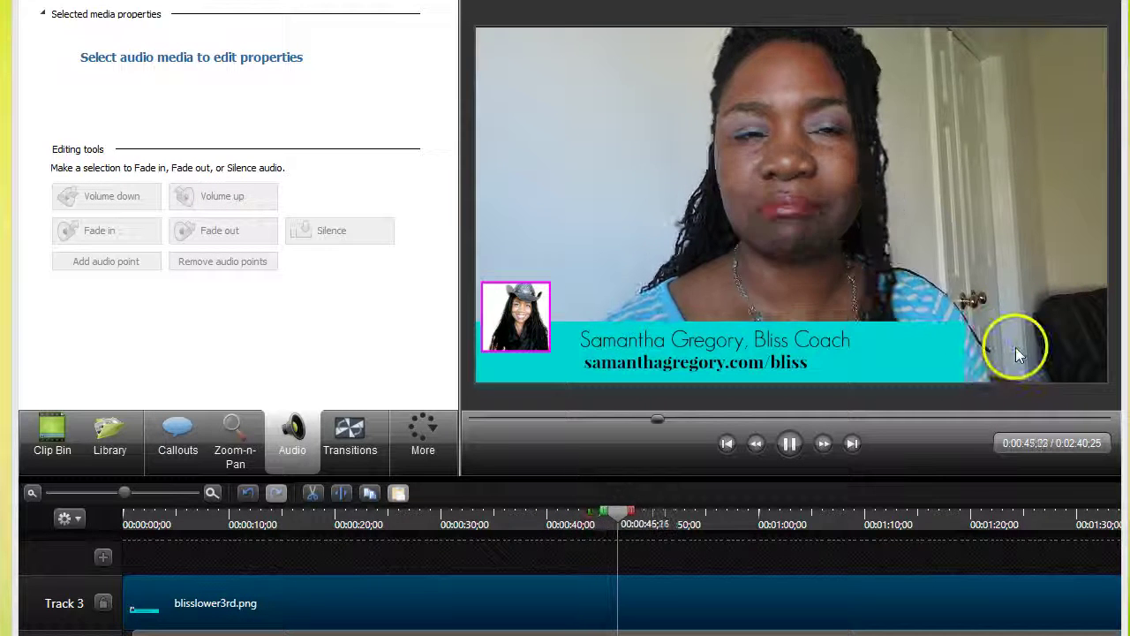
- Nudge the lower-third slightly higher, then review playback past one minute and pause
click(791, 386)
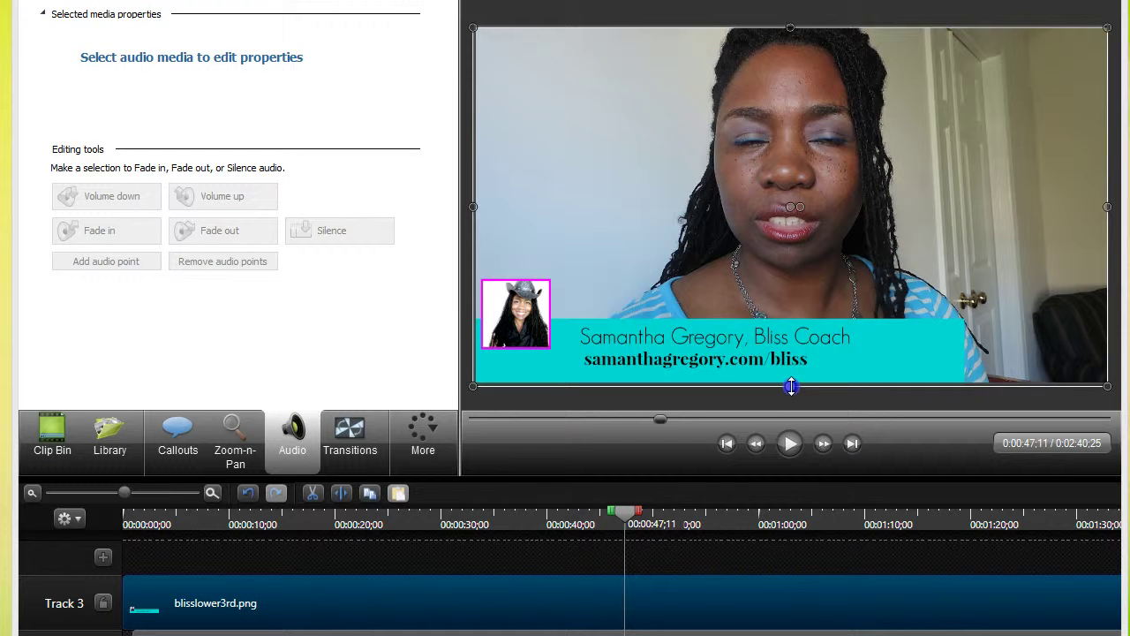
drag(791, 386, 790, 382)
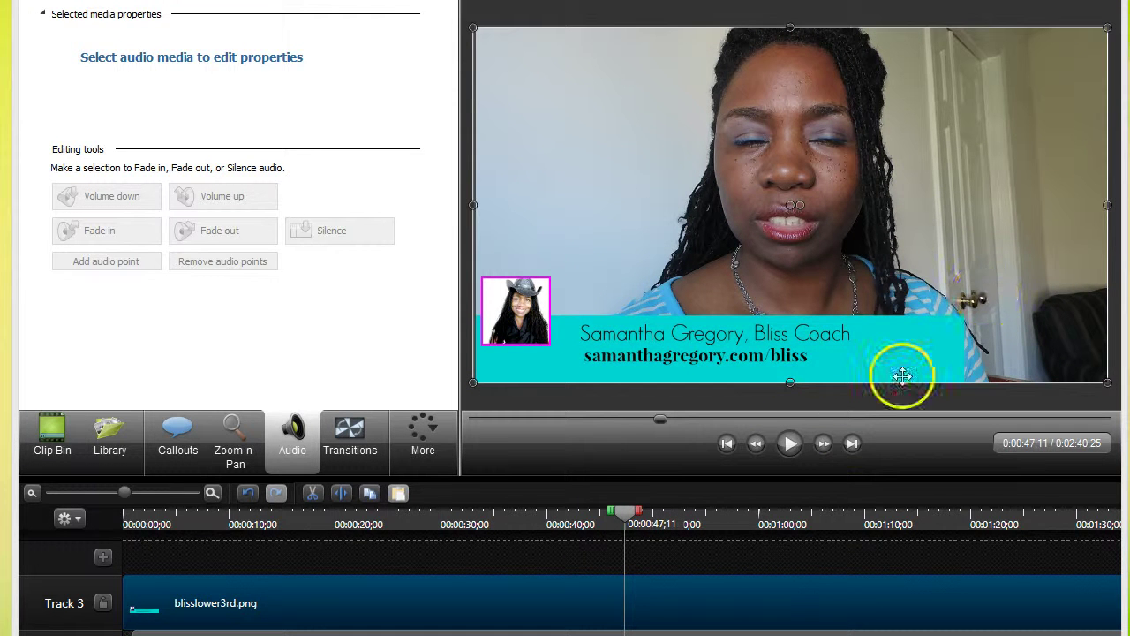
click(789, 444)
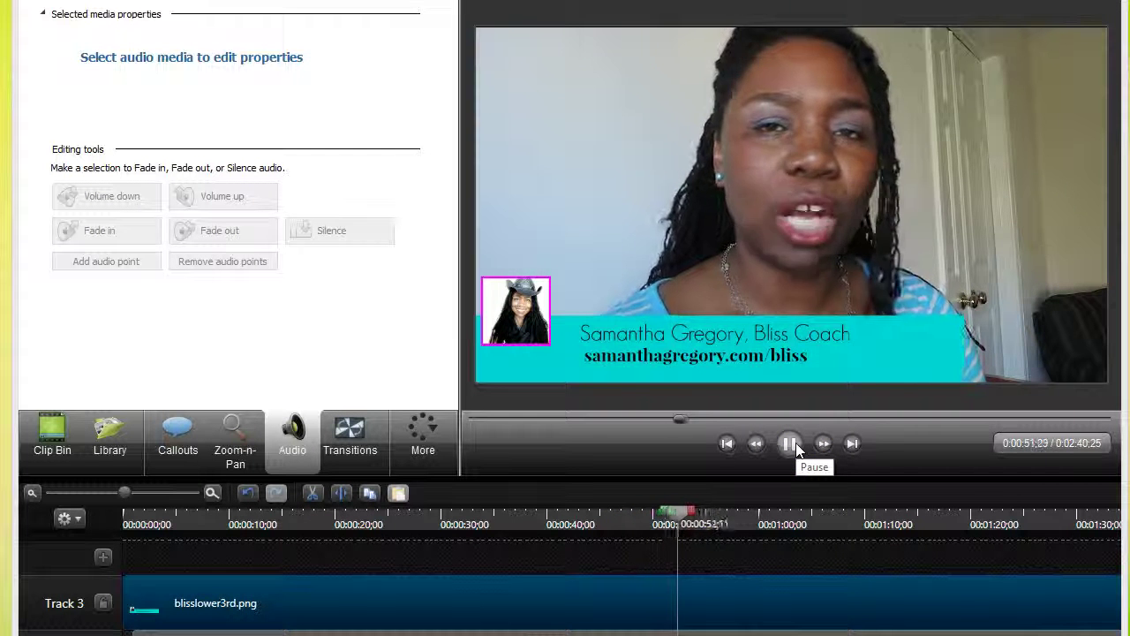
click(814, 441)
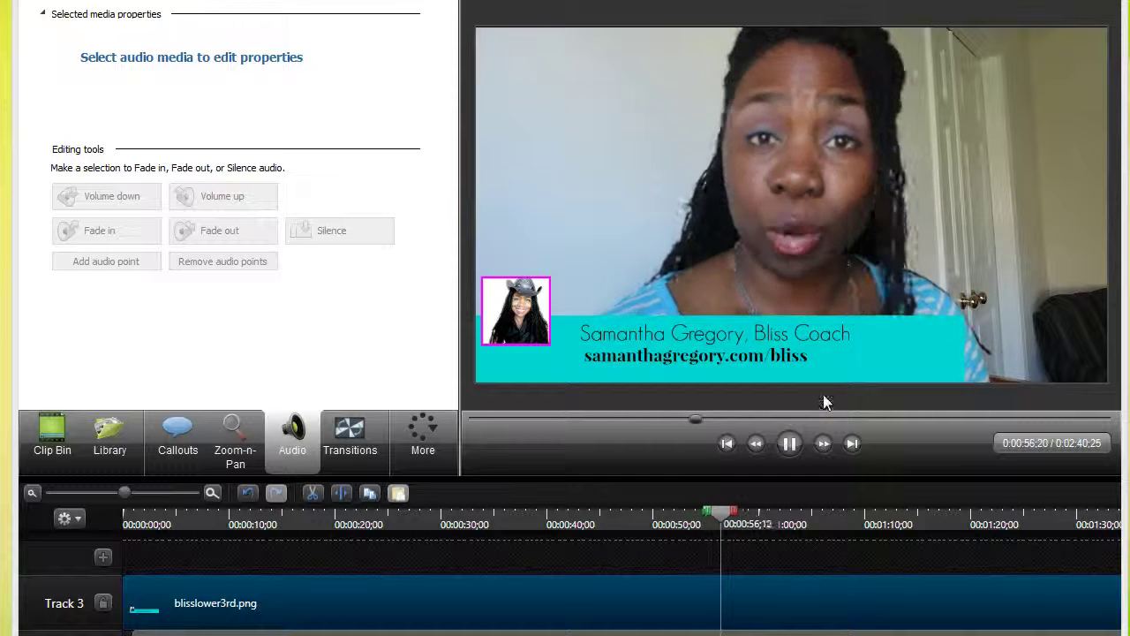
click(797, 396)
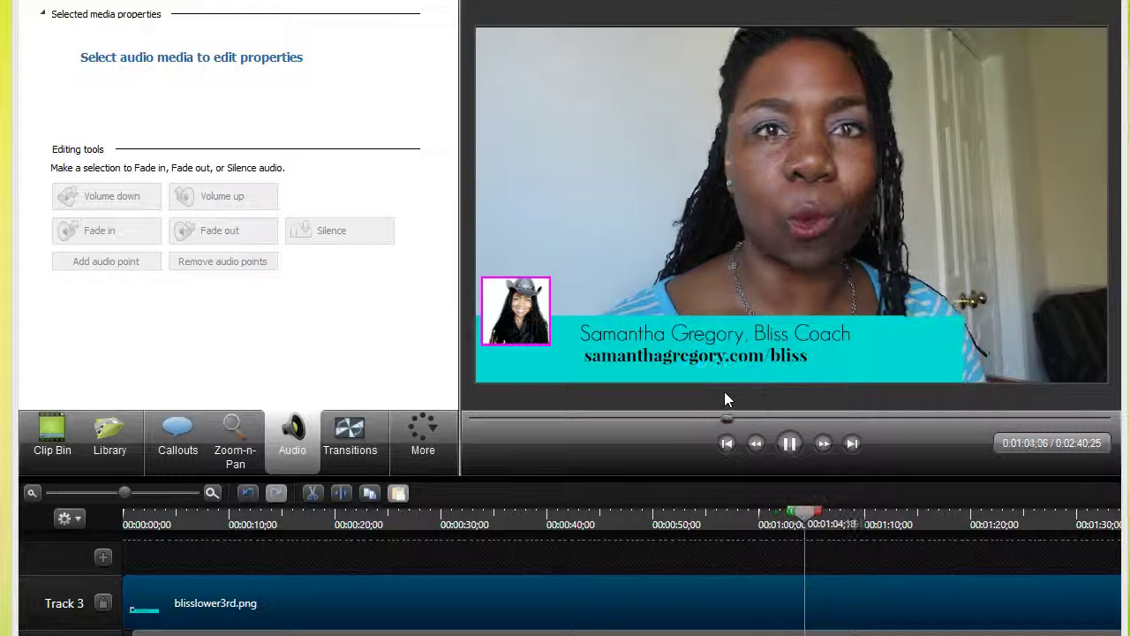
click(789, 443)
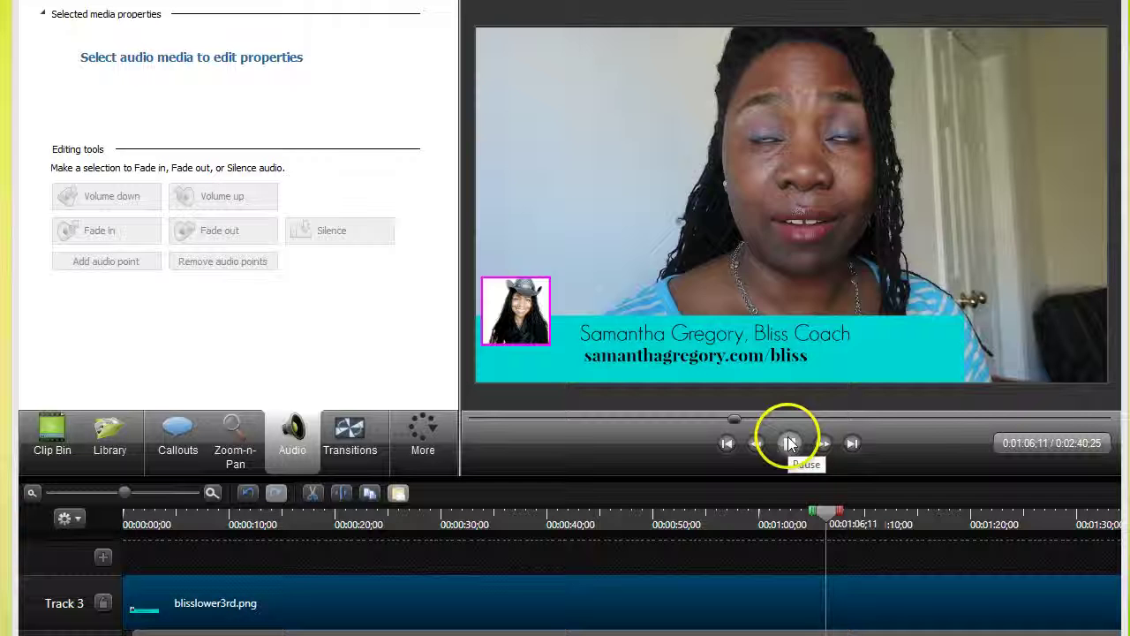